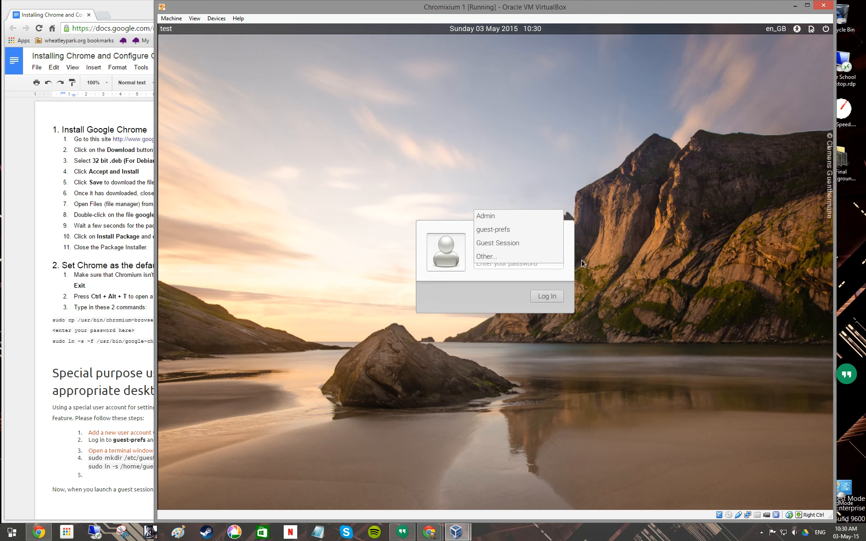
Choose Guest Session as the login account and review the guest-prefs setup instructions in the Google Docs guide.
{"action": "left_click", "coordinate": [504, 244]}
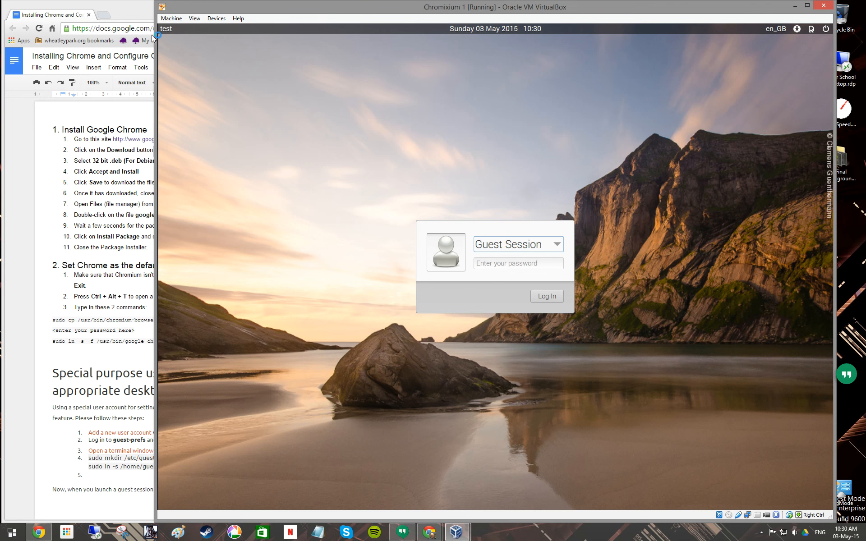
{"action": "left_click", "coordinate": [133, 13]}
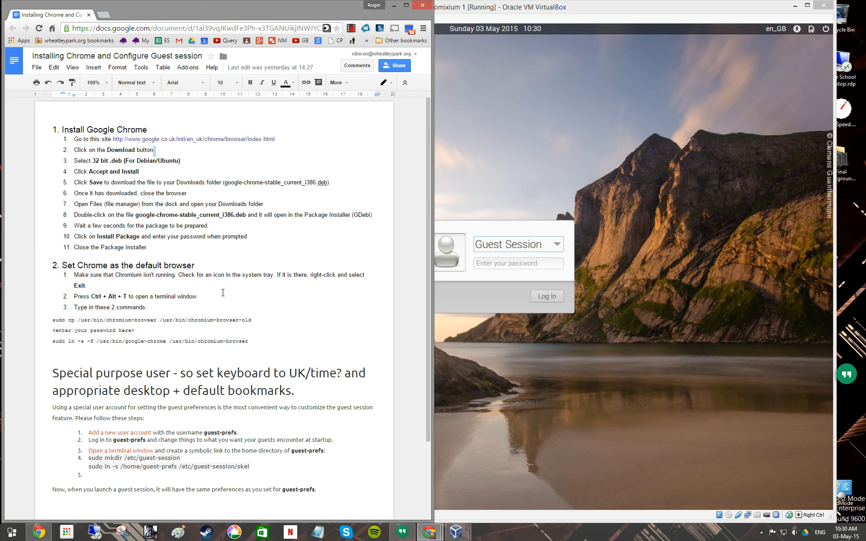
{"action": "scroll", "coordinate": [222, 293], "scroll_direction": "down", "scroll_amount": 2}
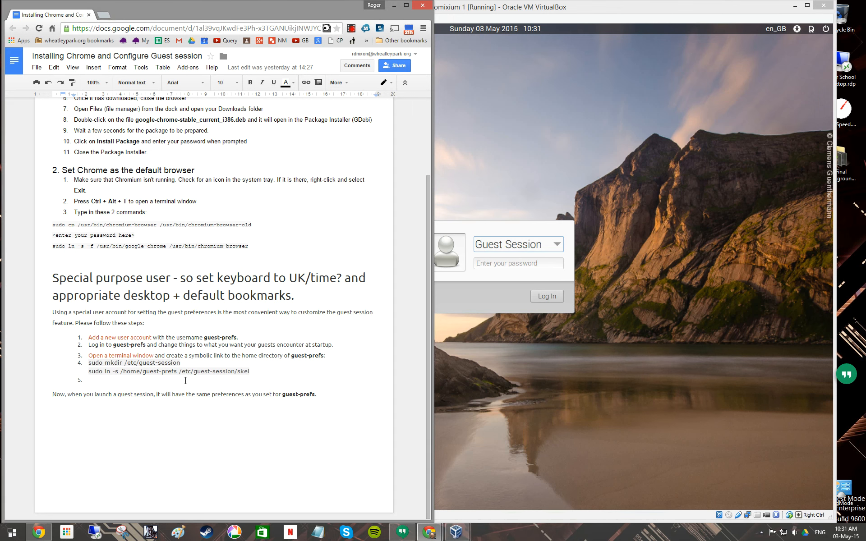
Return to the Chromixium virtual machine, log in to the Guest Session and acknowledge the temporary session notice.
{"action": "left_click", "coordinate": [574, 383]}
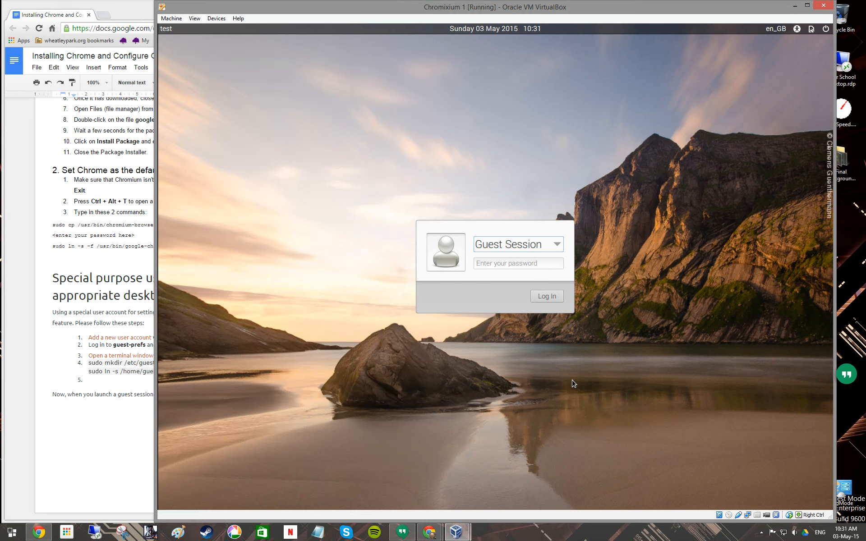
{"action": "left_click", "coordinate": [545, 299]}
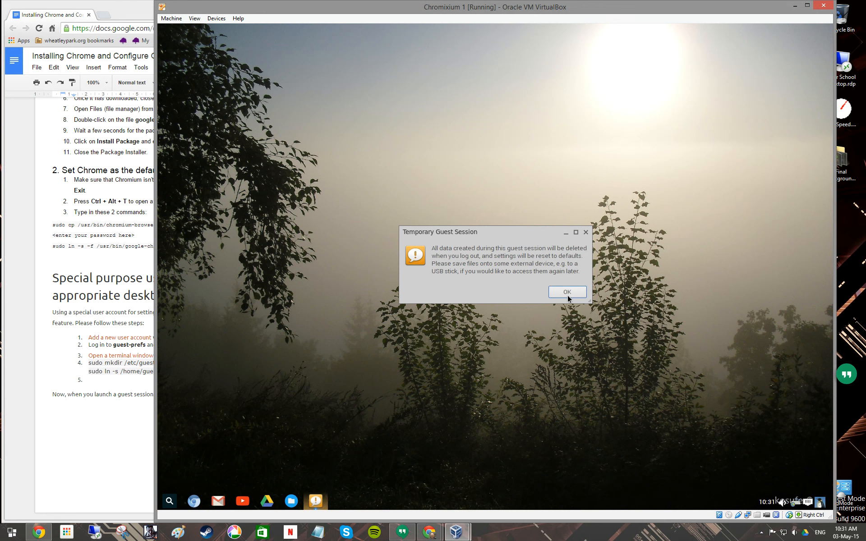
{"action": "left_click", "coordinate": [568, 297]}
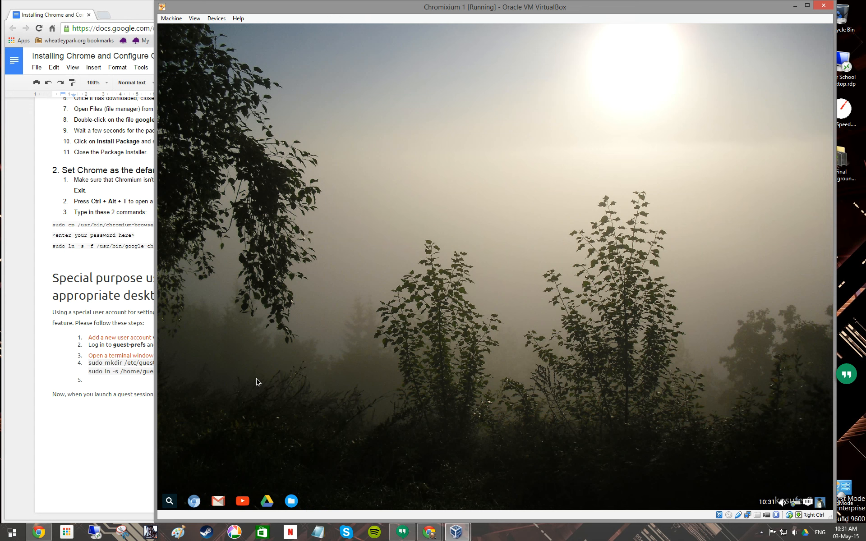
Launch the browser in the guest session and examine its home page, main options and profile options.
{"action": "left_click", "coordinate": [139, 432]}
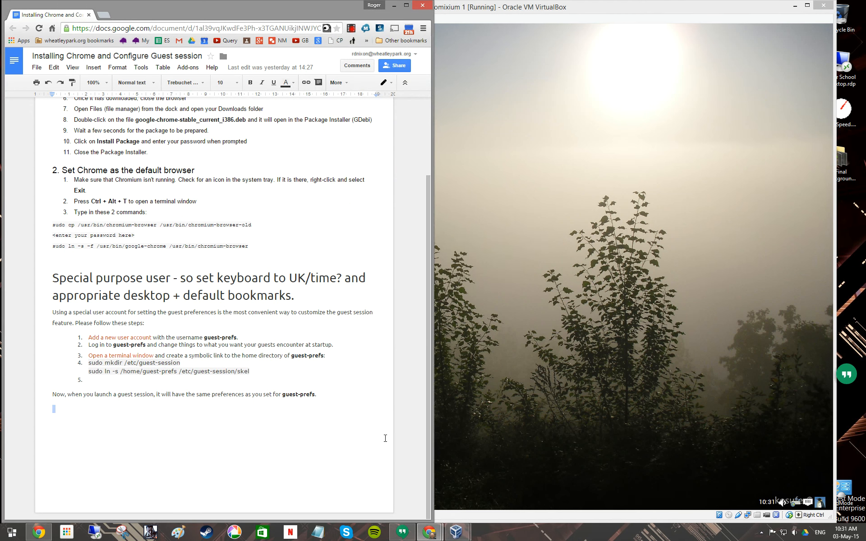
{"action": "left_click", "coordinate": [486, 413]}
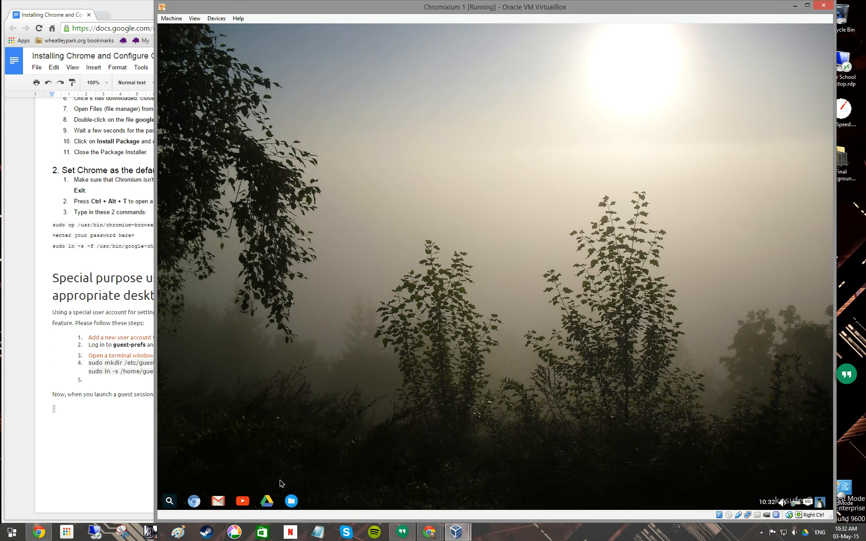
{"action": "left_click", "coordinate": [194, 501]}
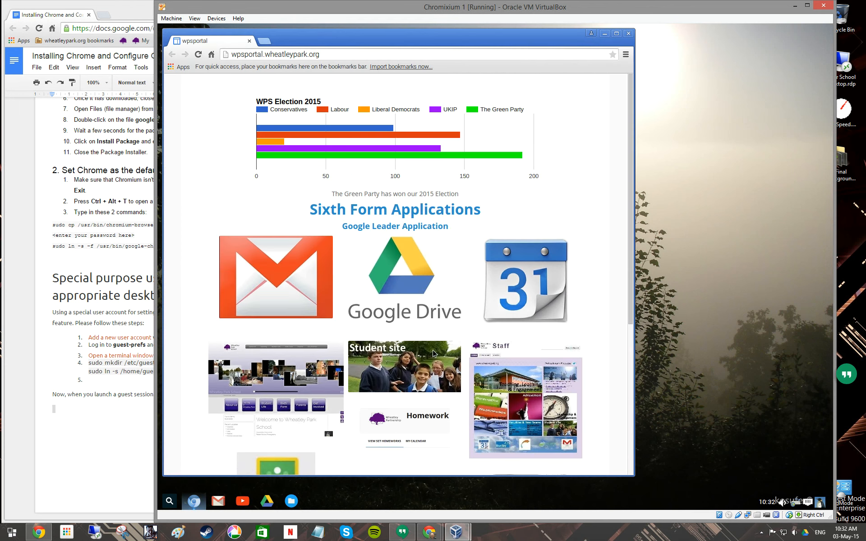
{"action": "scroll", "coordinate": [377, 447], "scroll_direction": "down", "scroll_amount": 3}
{"action": "scroll", "coordinate": [437, 347], "scroll_direction": "up", "scroll_amount": 3}
{"action": "left_click", "coordinate": [628, 55]}
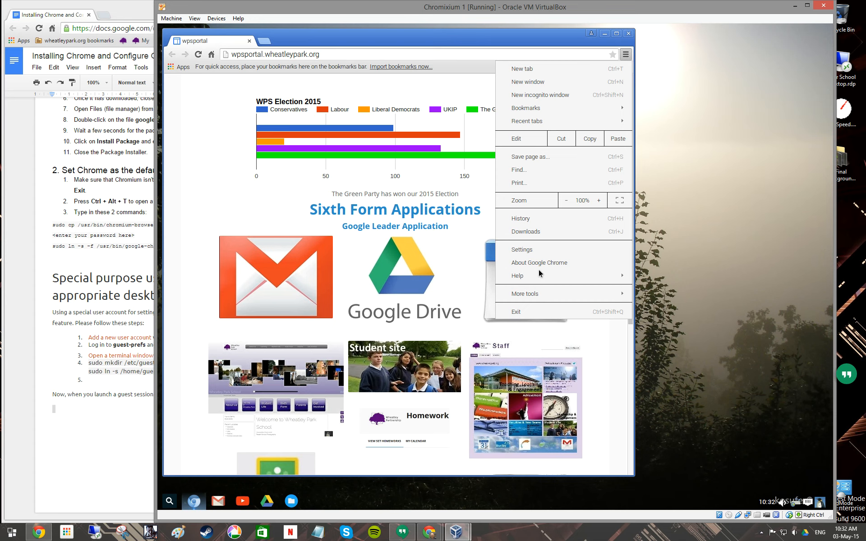
{"action": "left_click", "coordinate": [388, 45]}
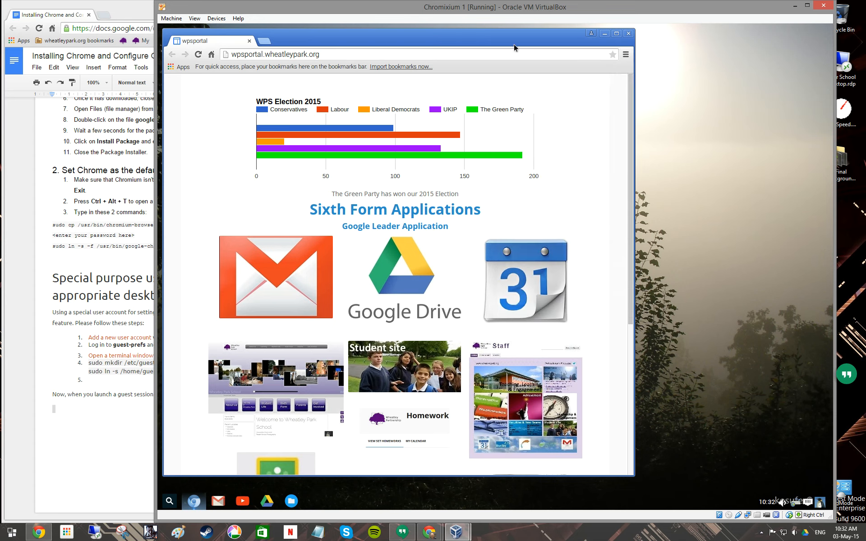
{"action": "left_click", "coordinate": [591, 33]}
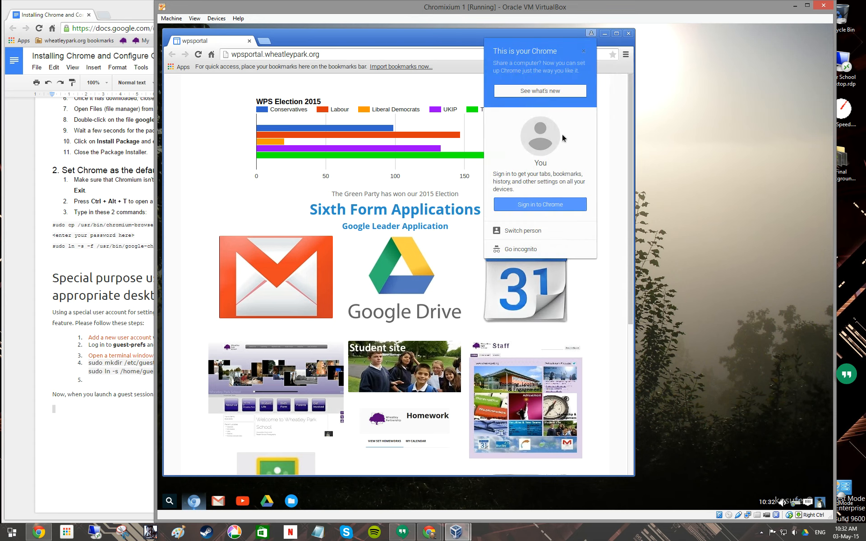
{"action": "left_click", "coordinate": [609, 148]}
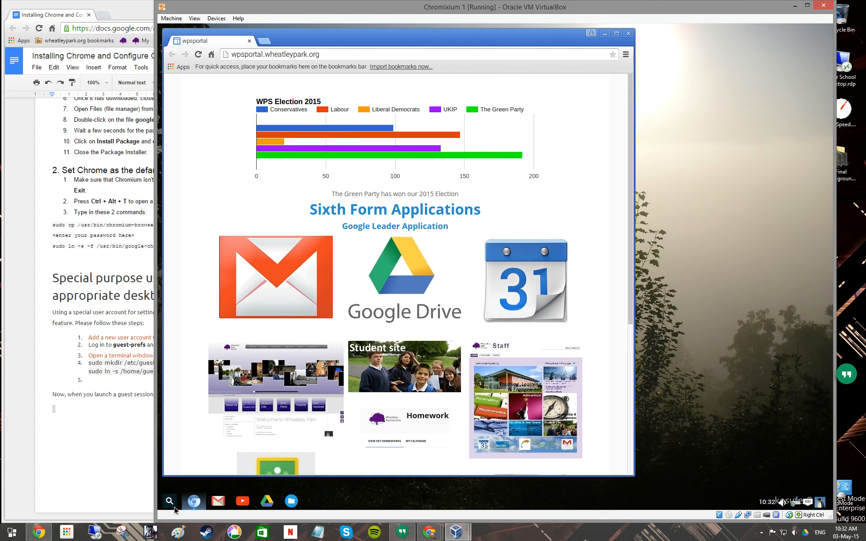
Look over the app launcher and the Home folder in the file manager, and close the file manager.
{"action": "left_click", "coordinate": [169, 503]}
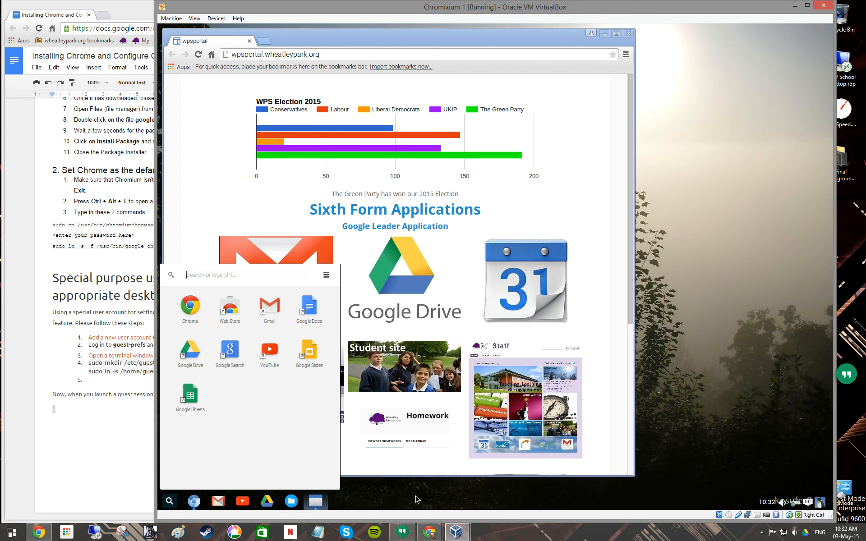
{"action": "left_click", "coordinate": [412, 496]}
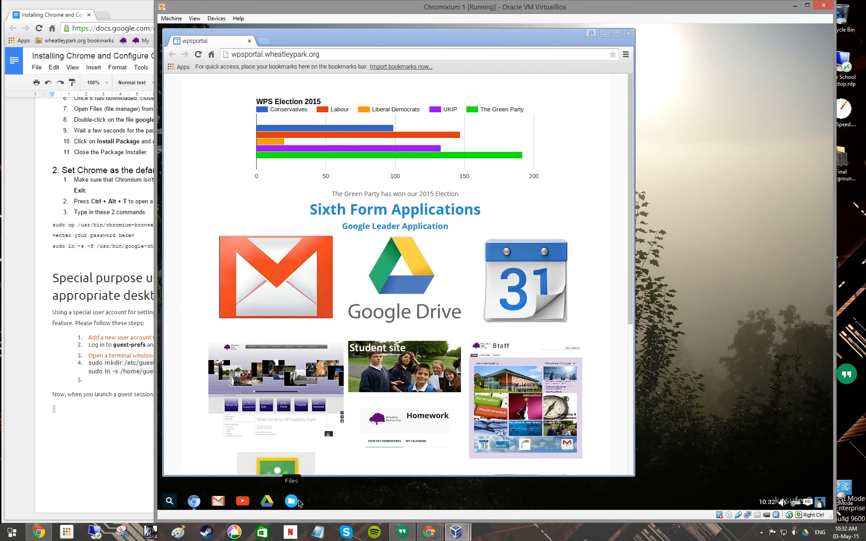
{"action": "left_click", "coordinate": [286, 505]}
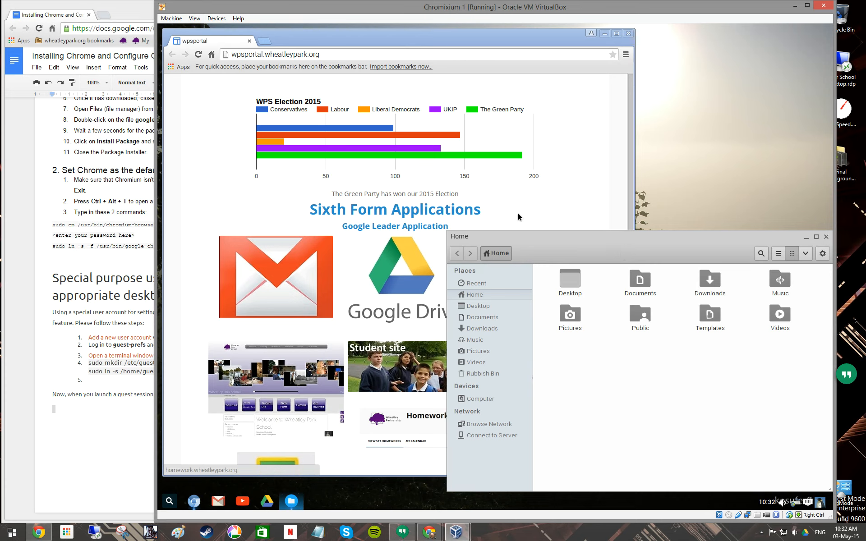
{"action": "left_click_drag", "start_coordinate": [546, 238], "coordinate": [437, 193]}
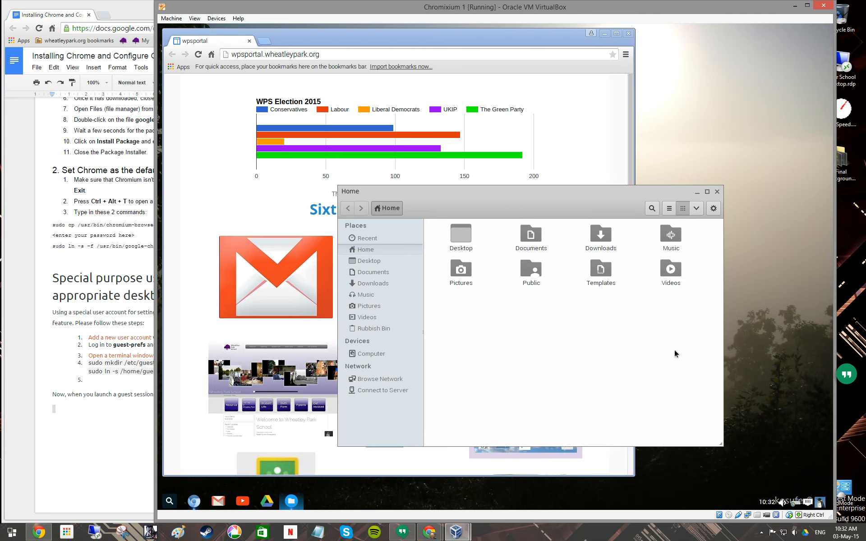
{"action": "left_click", "coordinate": [717, 192]}
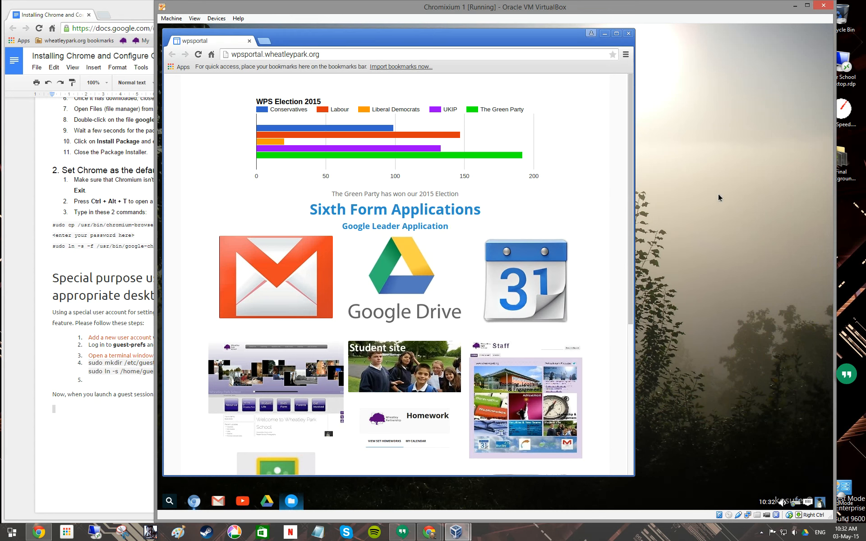
Examine the applications offered from the desktop, including the System and Accessories categories.
{"action": "right_click", "coordinate": [701, 301]}
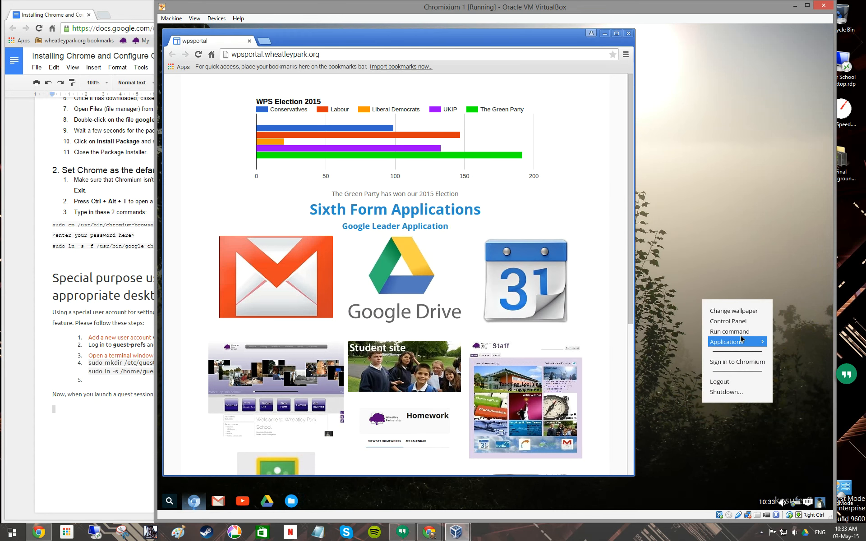
{"action": "left_click", "coordinate": [731, 346]}
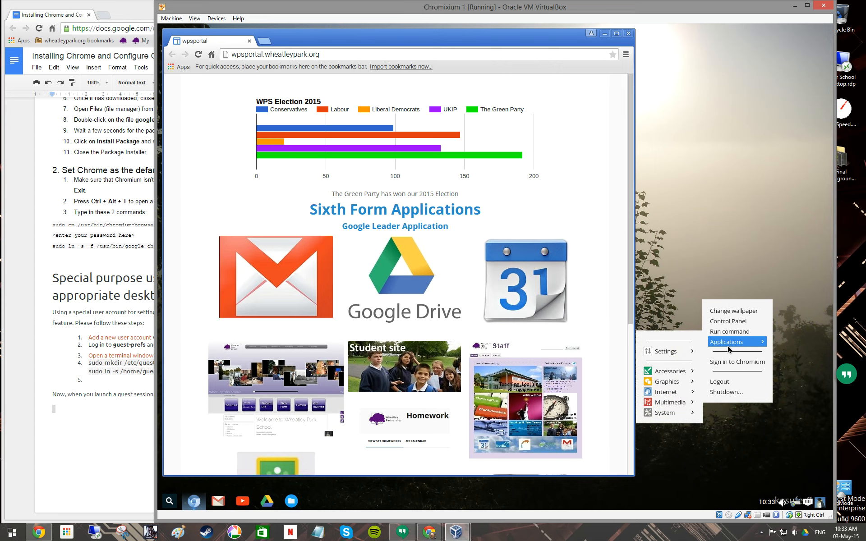
{"action": "mouse_move", "coordinate": [671, 412]}
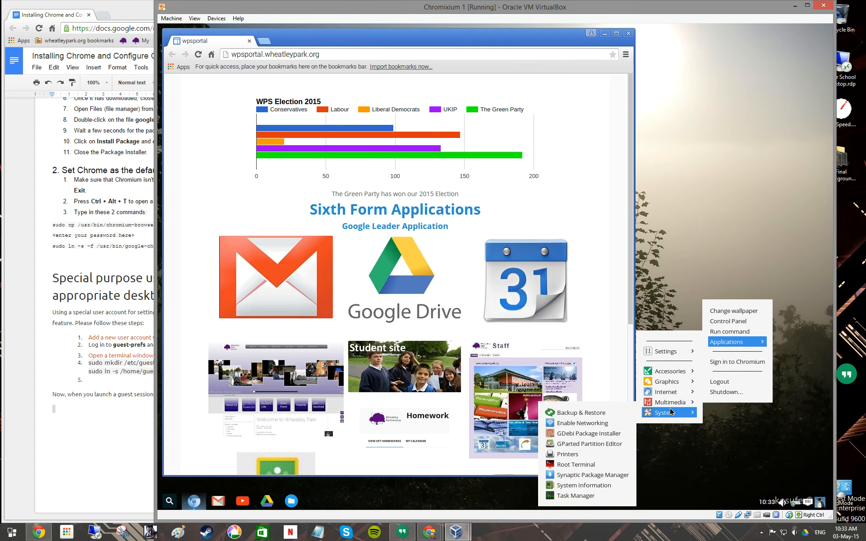
{"action": "mouse_move", "coordinate": [672, 374]}
{"action": "left_click", "coordinate": [675, 445]}
{"action": "right_click", "coordinate": [678, 448]}
{"action": "left_click", "coordinate": [678, 456]}
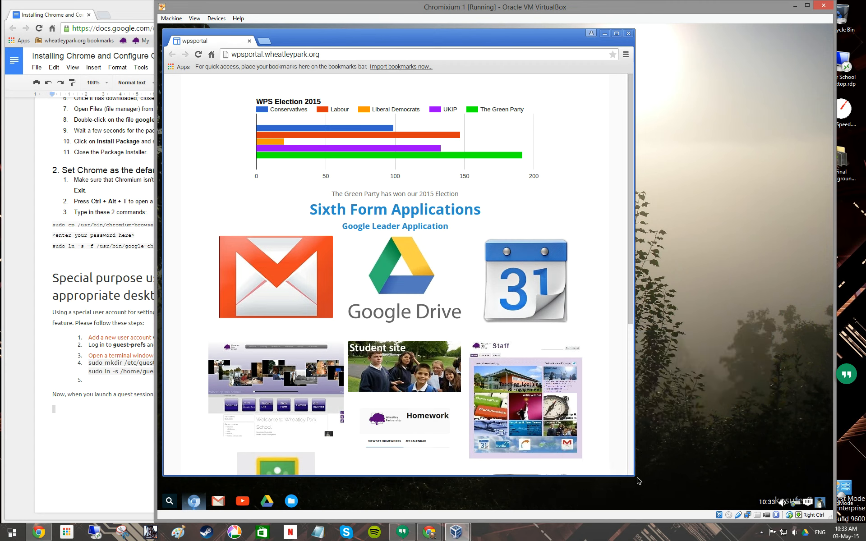
Make the browser window wider and shorter, and close it.
{"action": "left_click_drag", "start_coordinate": [634, 476], "coordinate": [691, 394]}
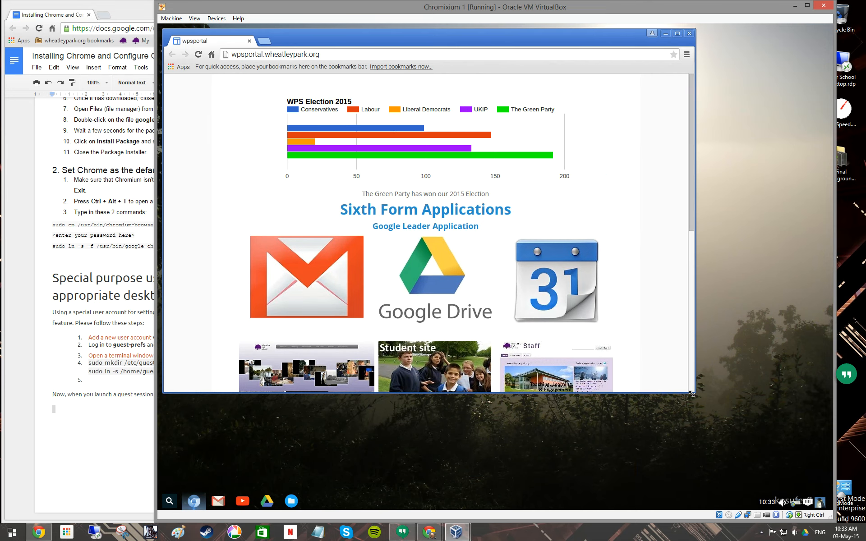
{"action": "mouse_move", "coordinate": [516, 76]}
{"action": "left_mouse_down"}
{"action": "mouse_move", "coordinate": [539, 112]}
{"action": "mouse_move", "coordinate": [509, 92]}
{"action": "left_mouse_up"}
{"action": "left_click", "coordinate": [743, 83]}
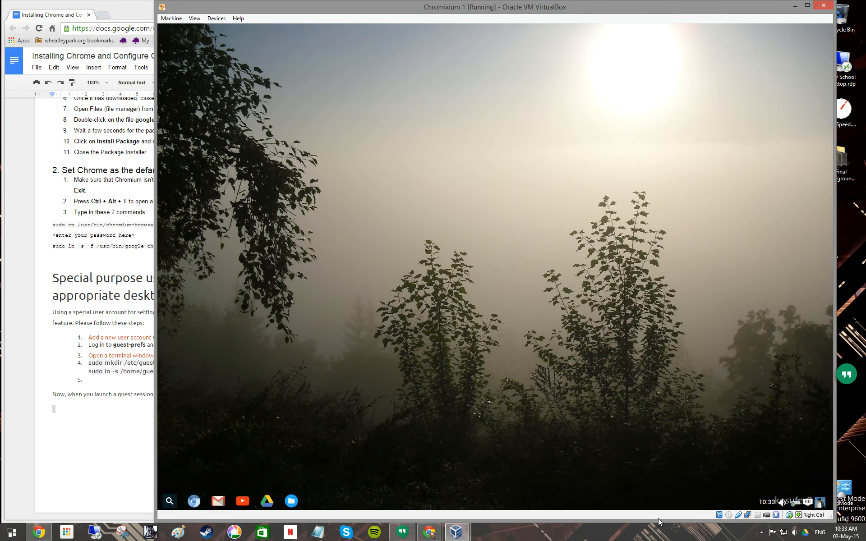
End the guest session by choosing the Logout action and confirming it.
{"action": "left_click", "coordinate": [820, 503]}
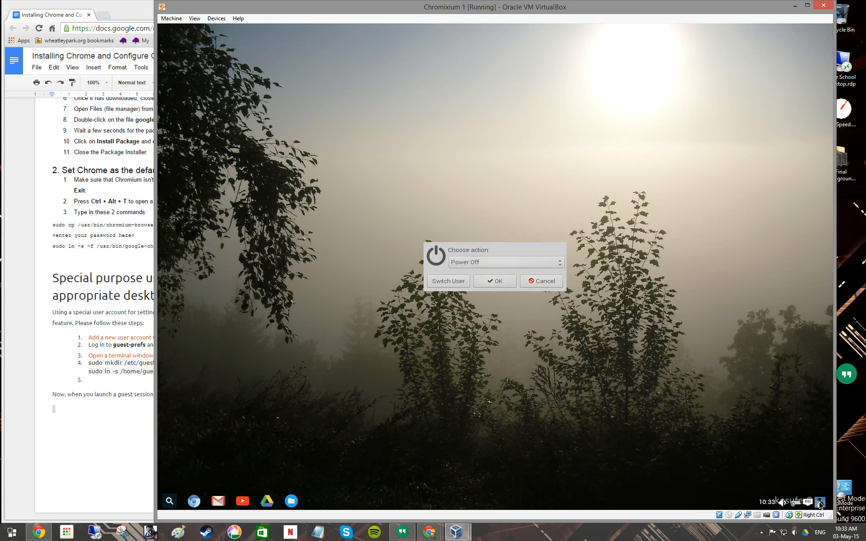
{"action": "left_click", "coordinate": [508, 262]}
{"action": "left_click", "coordinate": [460, 312]}
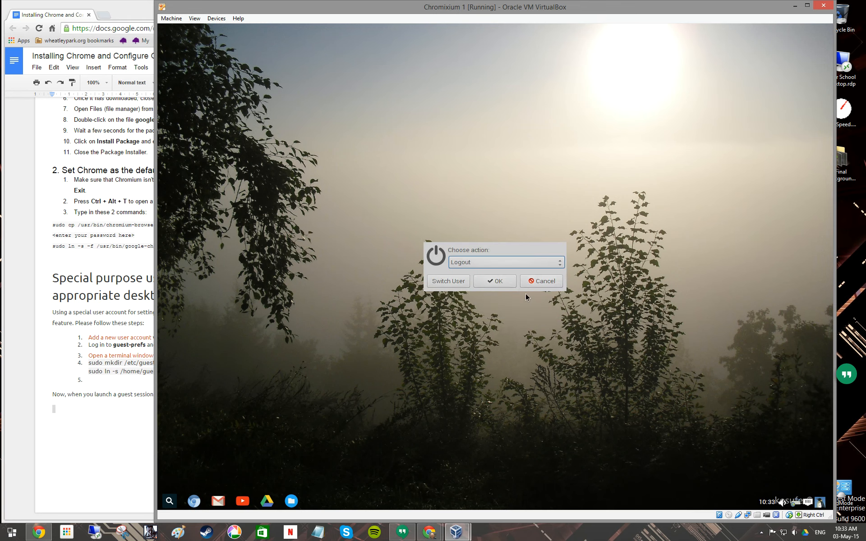
{"action": "left_click", "coordinate": [493, 281]}
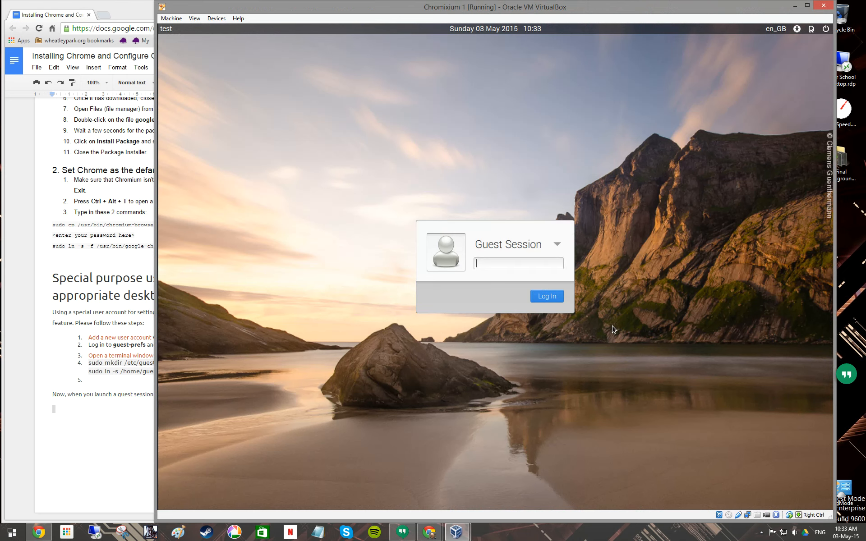
Log in to the guest-prefs account by entering the account password.
{"action": "left_click", "coordinate": [556, 246]}
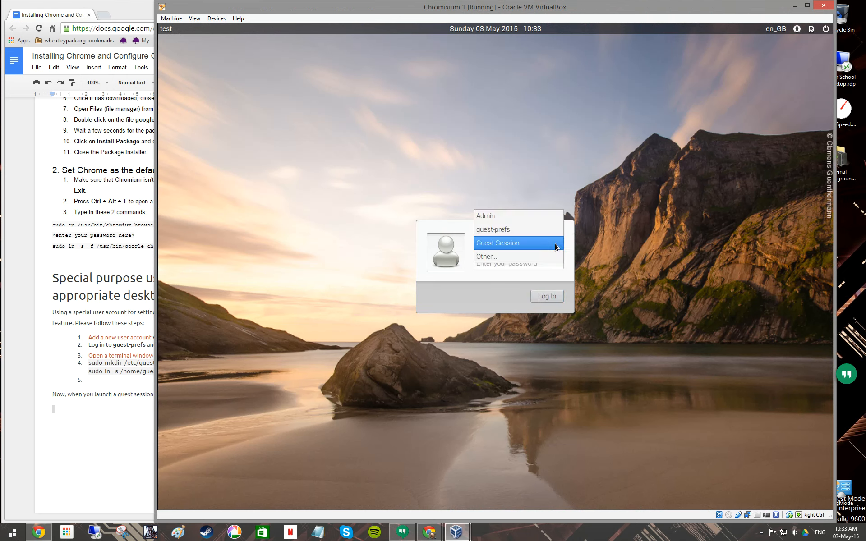
{"action": "left_click", "coordinate": [510, 235]}
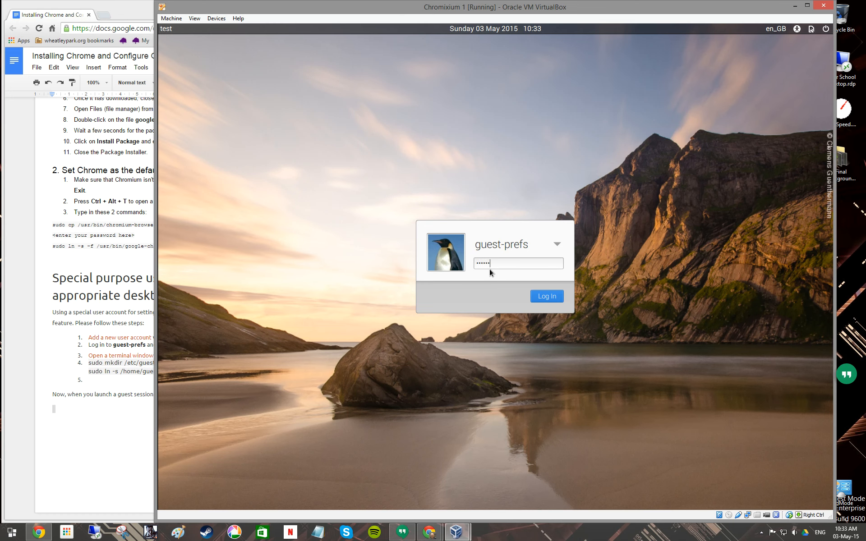
{"action": "key", "text": "Return"}
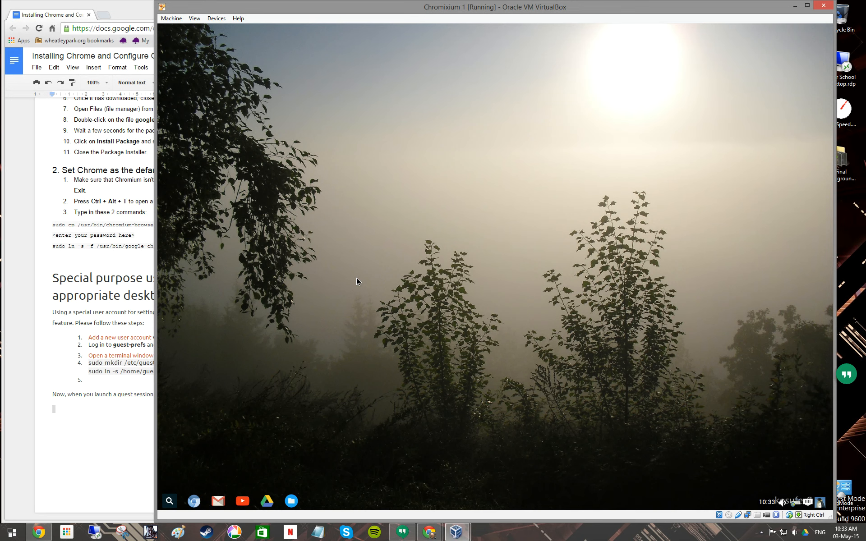
Apply the night city skyline image from the last row as the desktop wallpaper and close the wallpaper chooser.
{"action": "right_click", "coordinate": [393, 216]}
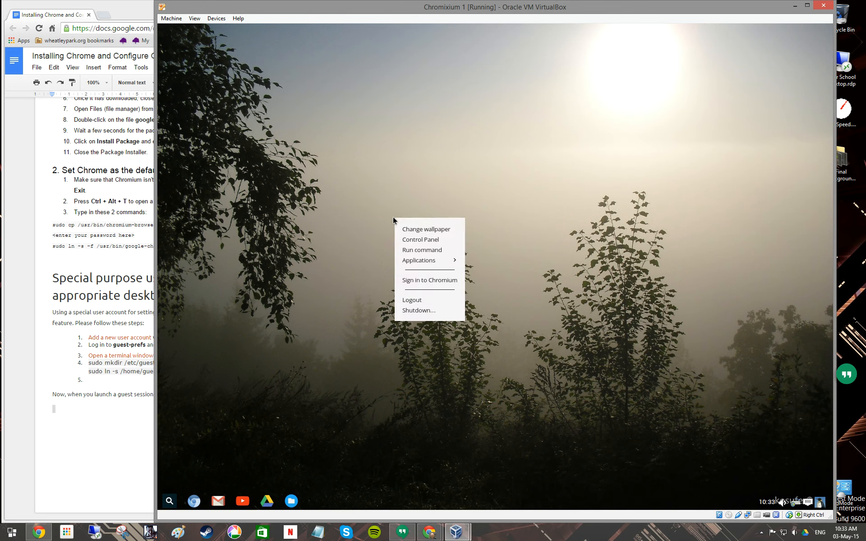
{"action": "left_click", "coordinate": [418, 230]}
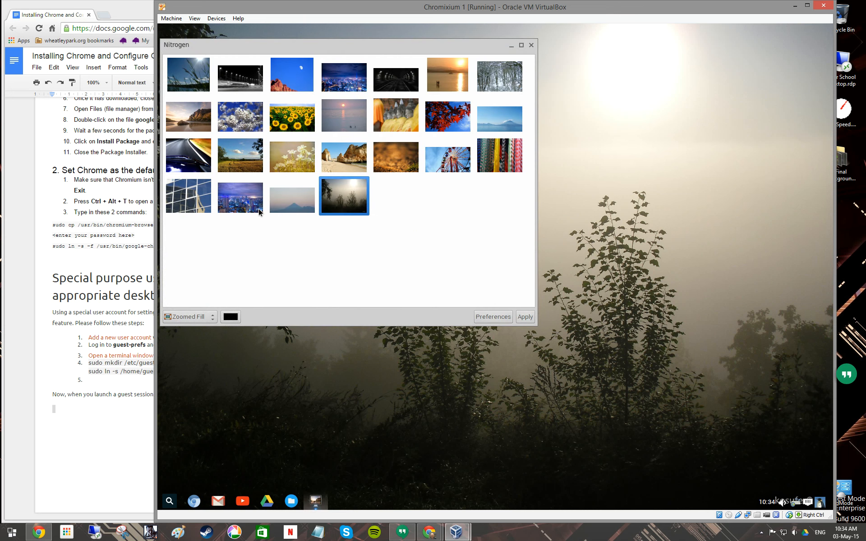
{"action": "left_click", "coordinate": [246, 203]}
{"action": "left_click", "coordinate": [526, 318]}
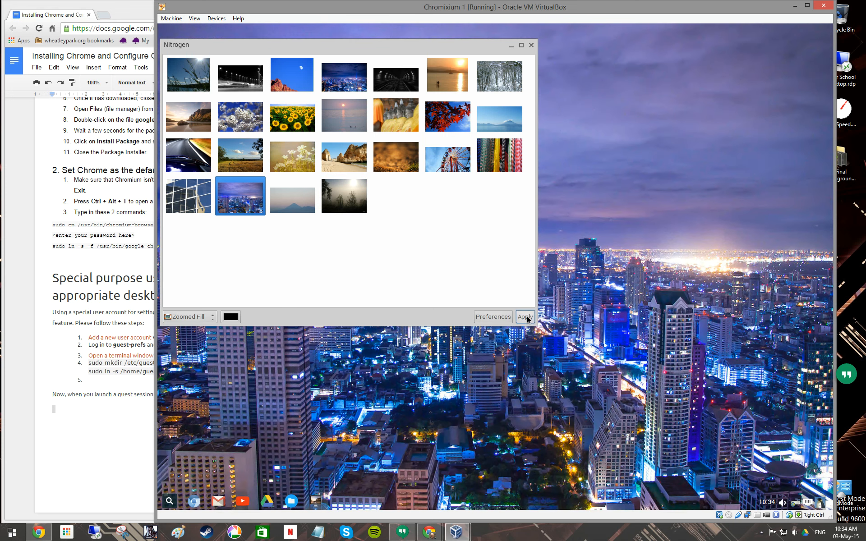
{"action": "left_click", "coordinate": [530, 45]}
End the guest-prefs session by choosing the Logout action and confirming it.
{"action": "left_click", "coordinate": [821, 503]}
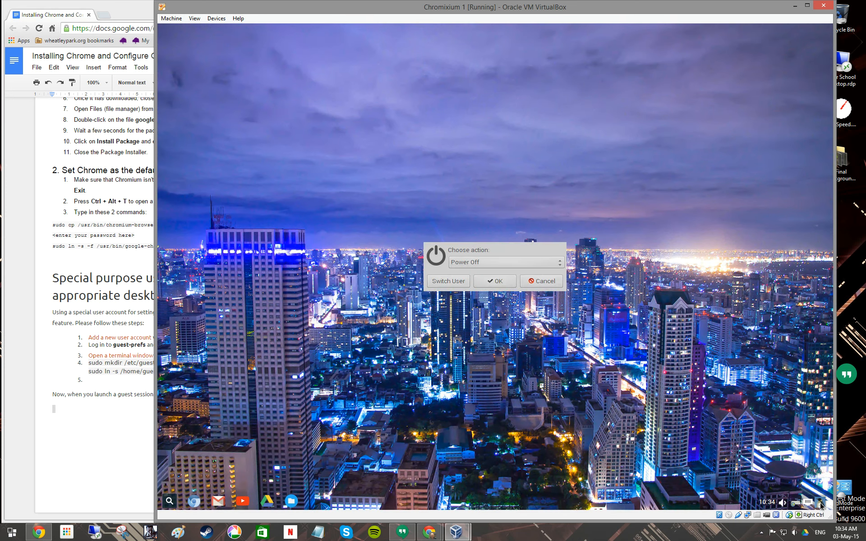
{"action": "left_click", "coordinate": [478, 264]}
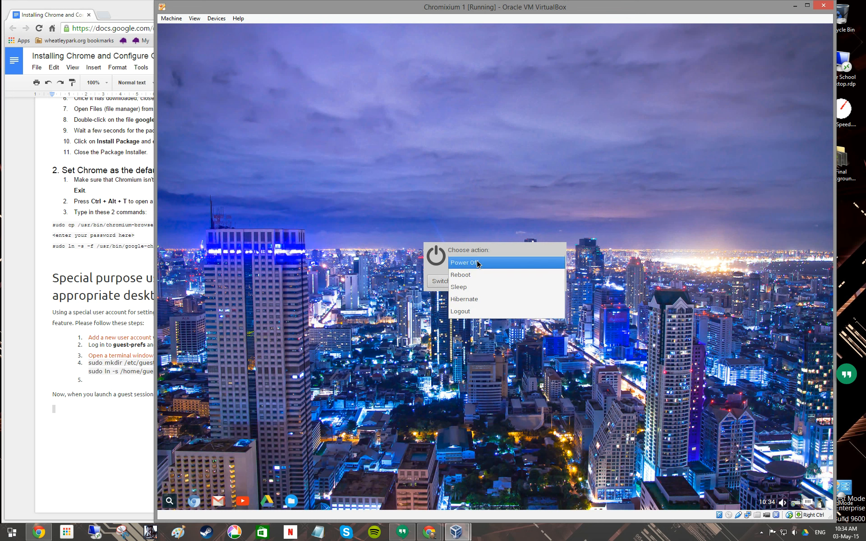
{"action": "left_click", "coordinate": [472, 313]}
{"action": "left_click", "coordinate": [498, 283]}
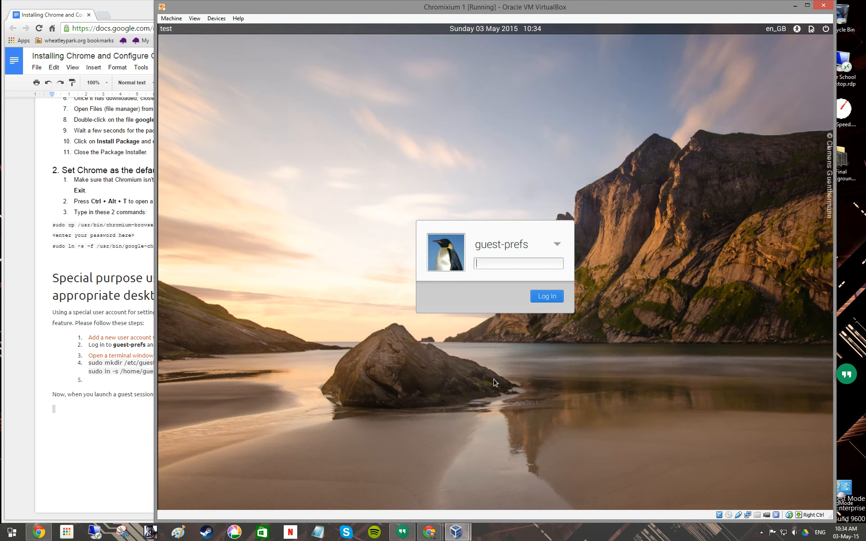
Select Guest Session from the accounts on the login screen and log in.
{"action": "left_click", "coordinate": [557, 244]}
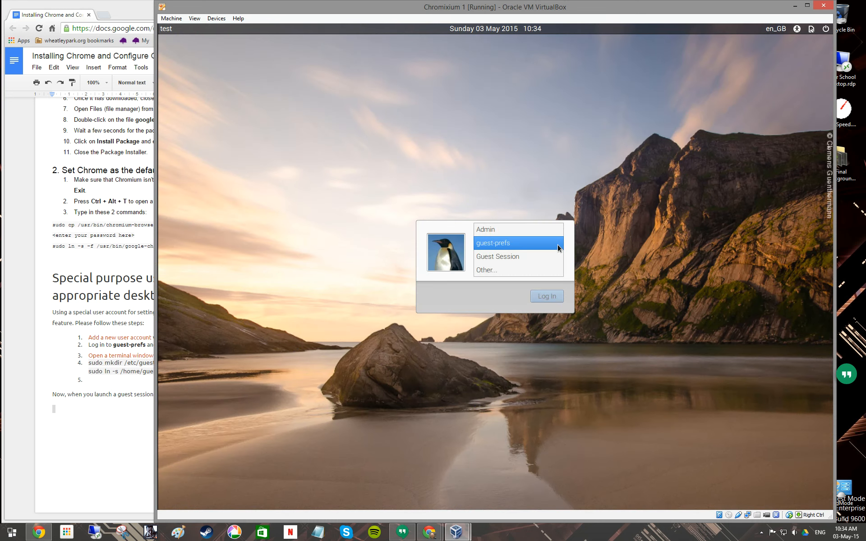
{"action": "left_click", "coordinate": [529, 258]}
{"action": "left_click", "coordinate": [549, 299]}
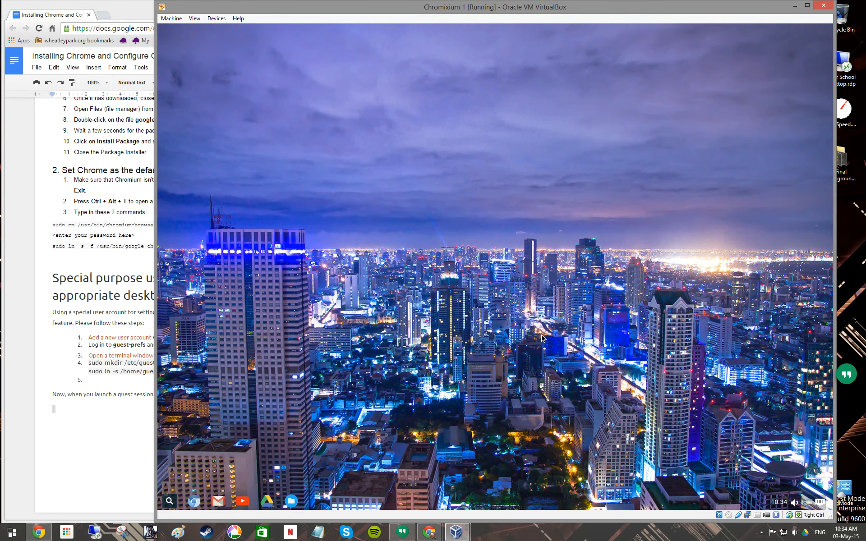
Create an empty text file with its default name in the Documents folder and close the file manager.
{"action": "left_click", "coordinate": [290, 500]}
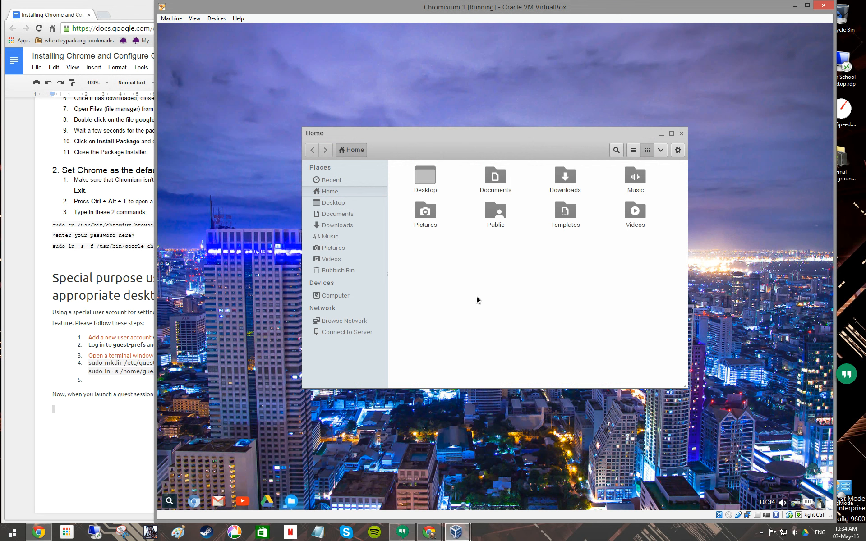
{"action": "double_click", "coordinate": [495, 176]}
{"action": "right_click", "coordinate": [466, 197]}
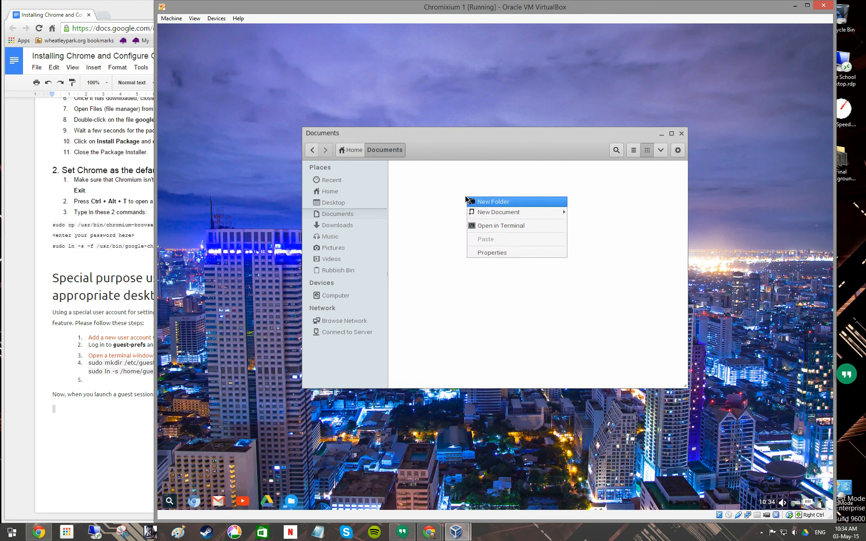
{"action": "mouse_move", "coordinate": [479, 211]}
{"action": "left_click", "coordinate": [588, 212]}
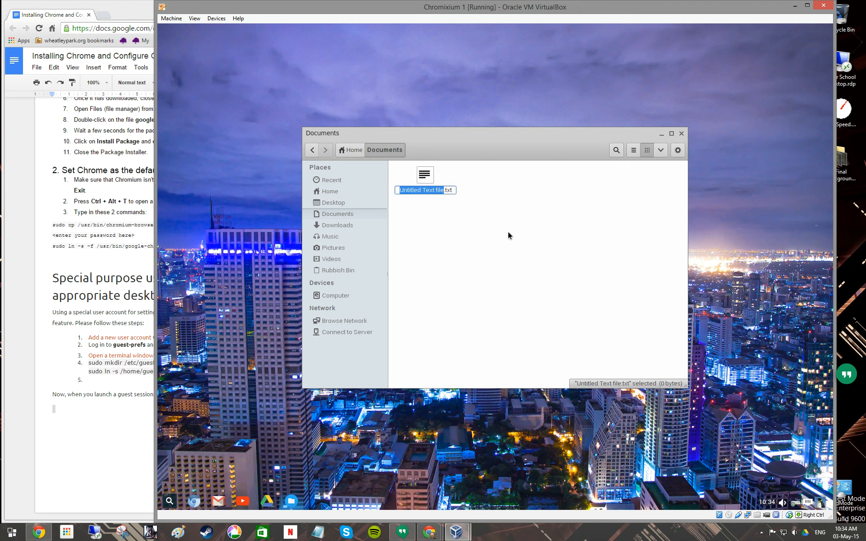
{"action": "left_click", "coordinate": [498, 234]}
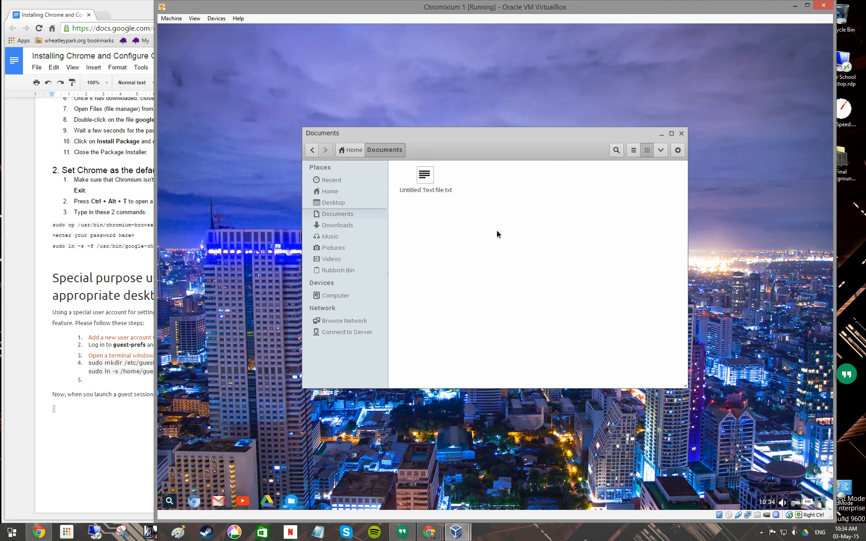
{"action": "left_click", "coordinate": [682, 134]}
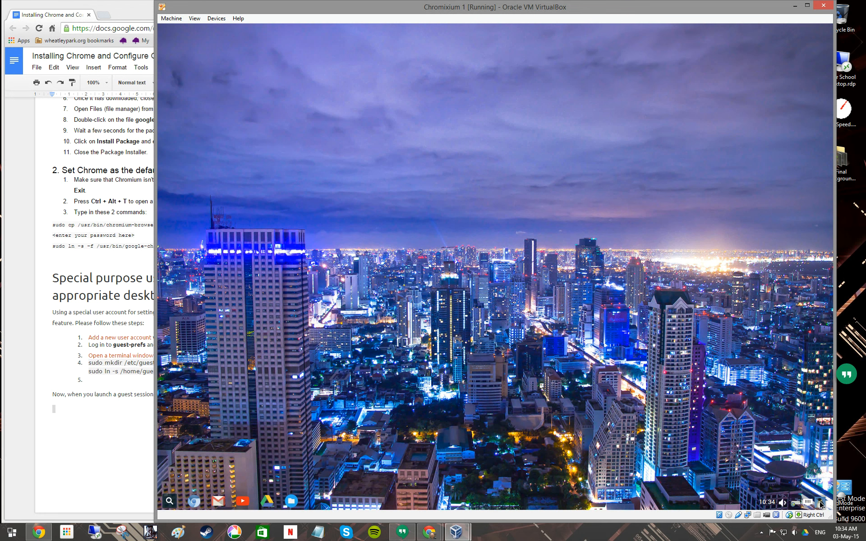
Log out of the current guest session and log in to a fresh Guest Session.
{"action": "key", "text": "ctrl+alt+Delete"}
{"action": "left_click", "coordinate": [485, 264]}
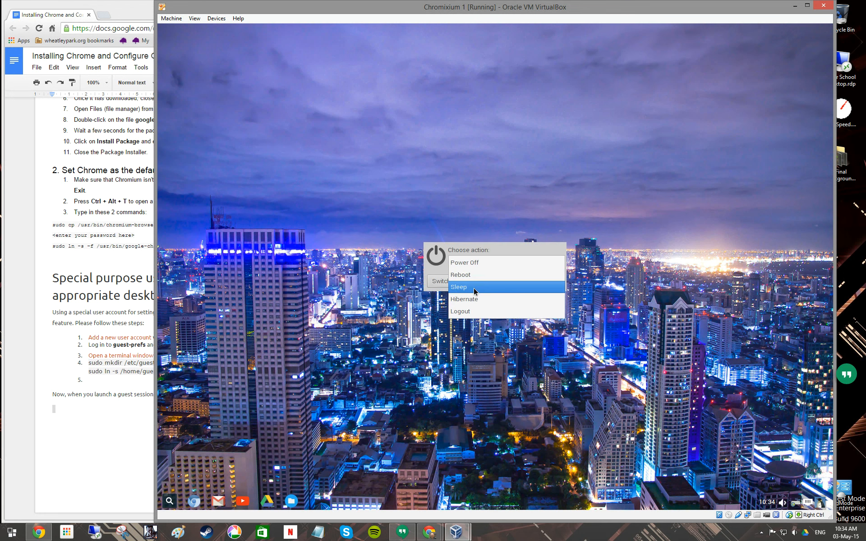
{"action": "left_click", "coordinate": [469, 311]}
{"action": "left_click", "coordinate": [496, 281]}
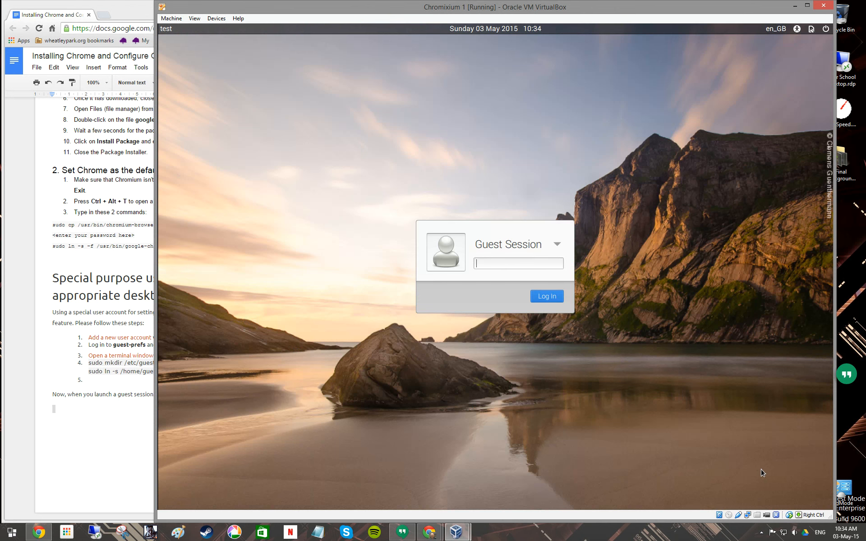
{"action": "left_click", "coordinate": [548, 297]}
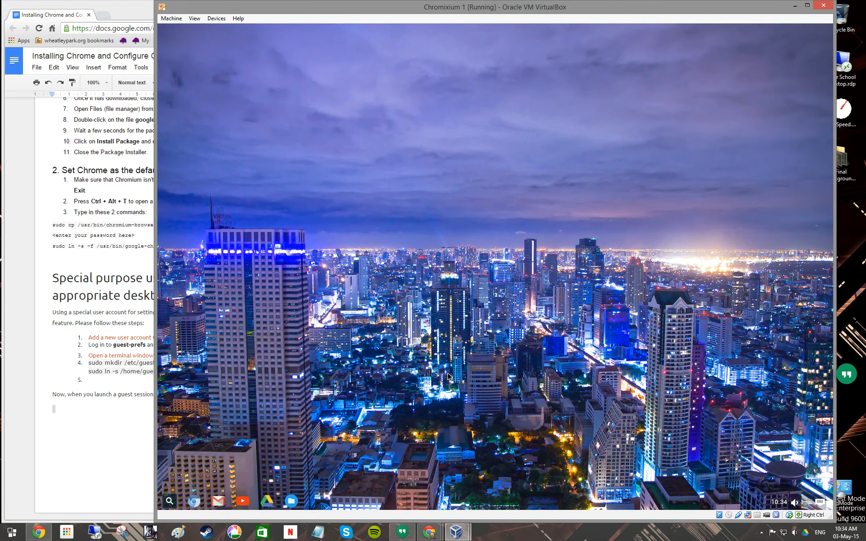
Dismiss the temporary guest session notice, check the contents of the Documents folder, and close the file manager.
{"action": "left_click", "coordinate": [291, 501]}
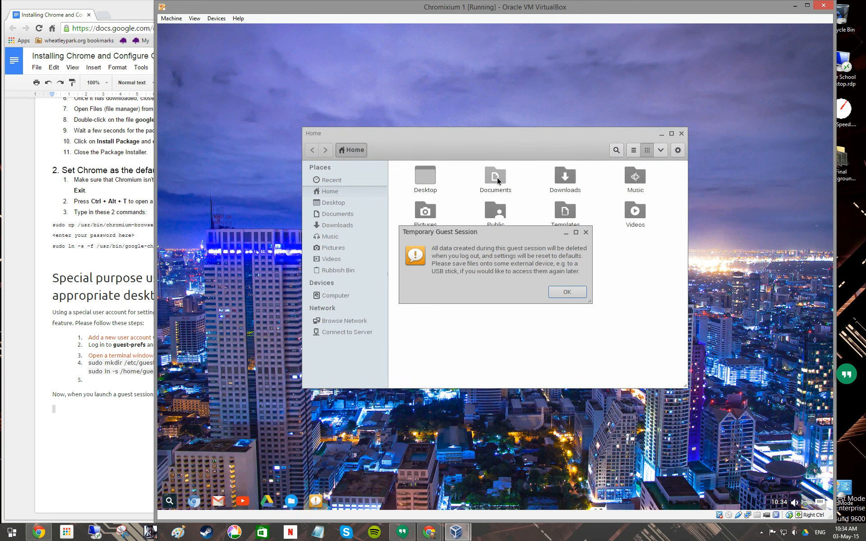
{"action": "left_click", "coordinate": [564, 293]}
{"action": "double_click", "coordinate": [495, 177]}
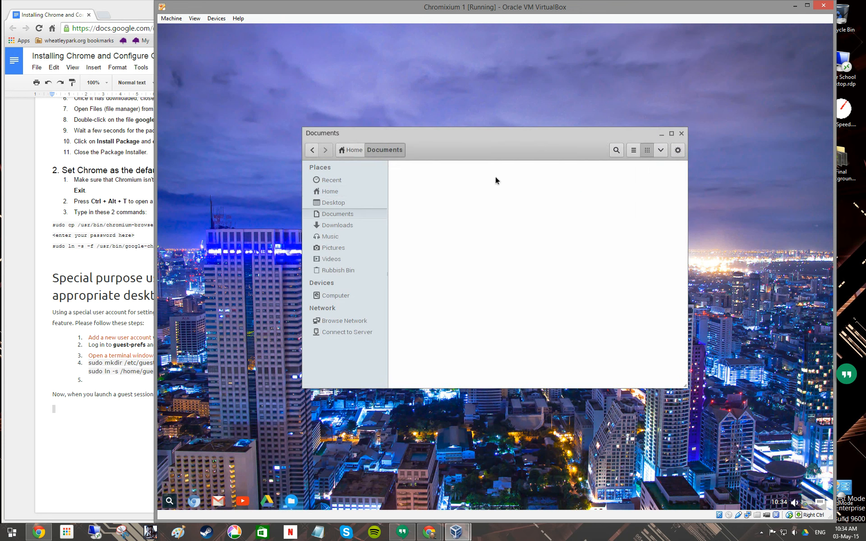
{"action": "left_click", "coordinate": [682, 133]}
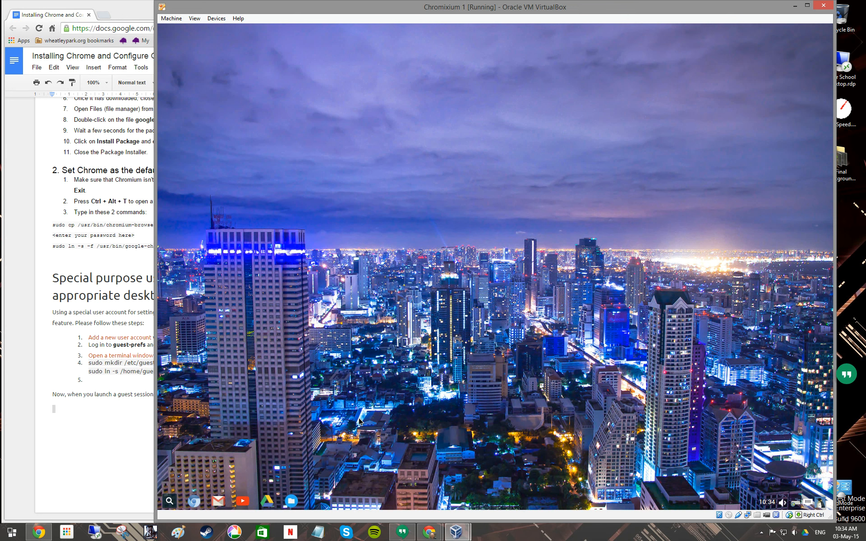
Open the web browser to check the guest session's start page, and close it.
{"action": "left_click", "coordinate": [213, 506]}
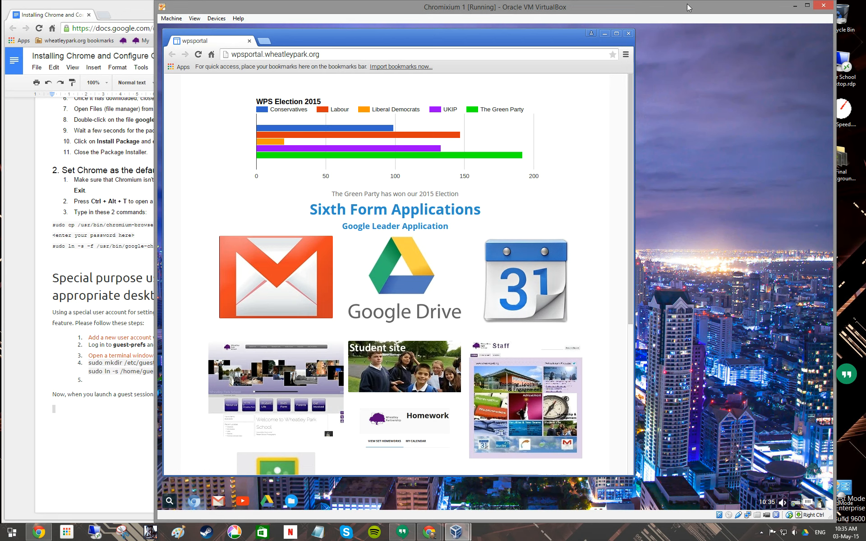
{"action": "left_click", "coordinate": [628, 33]}
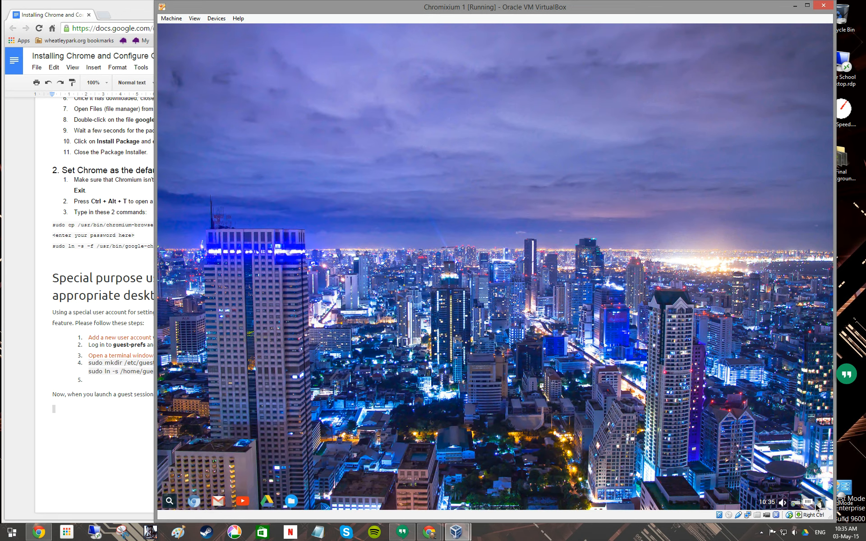
Switch to the Google Docs instructions and highlight the sudo mkdir and sudo ln commands that link guest-prefs to the guest session.
{"action": "left_click", "coordinate": [114, 427]}
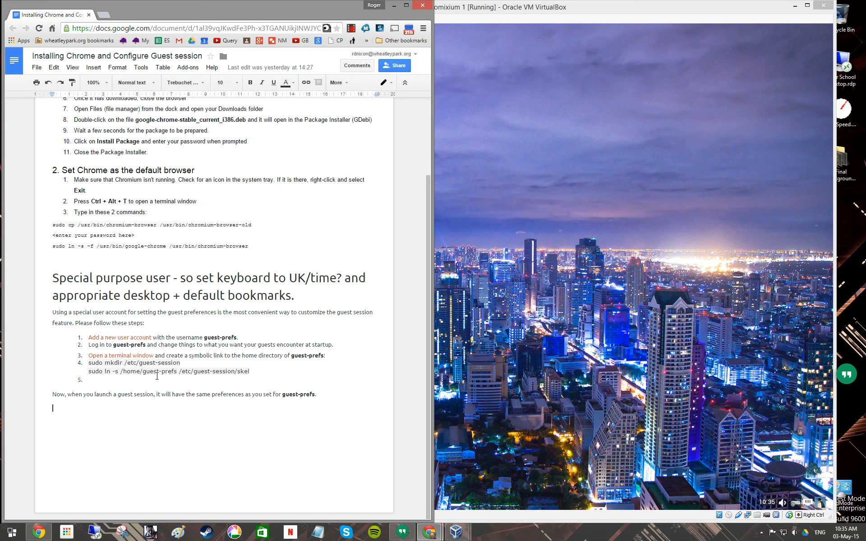
{"action": "left_click_drag", "start_coordinate": [250, 371], "coordinate": [87, 363]}
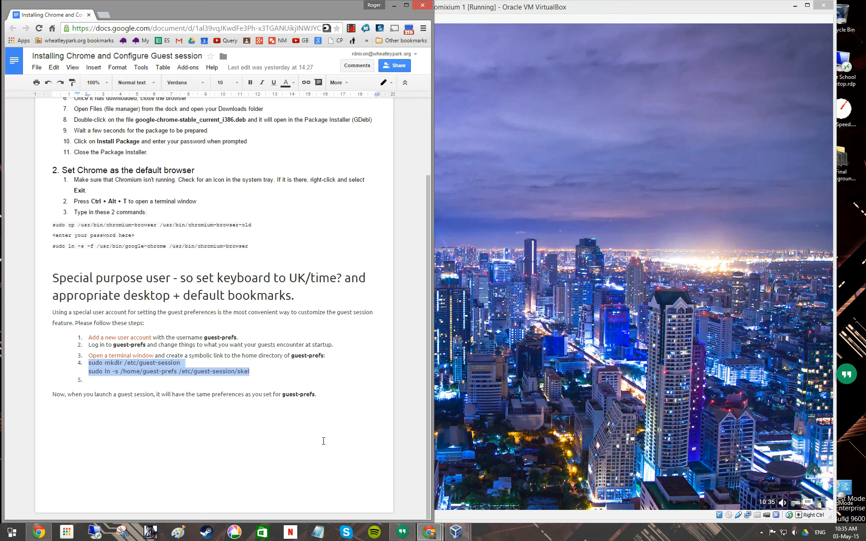
{"action": "left_click", "coordinate": [652, 348]}
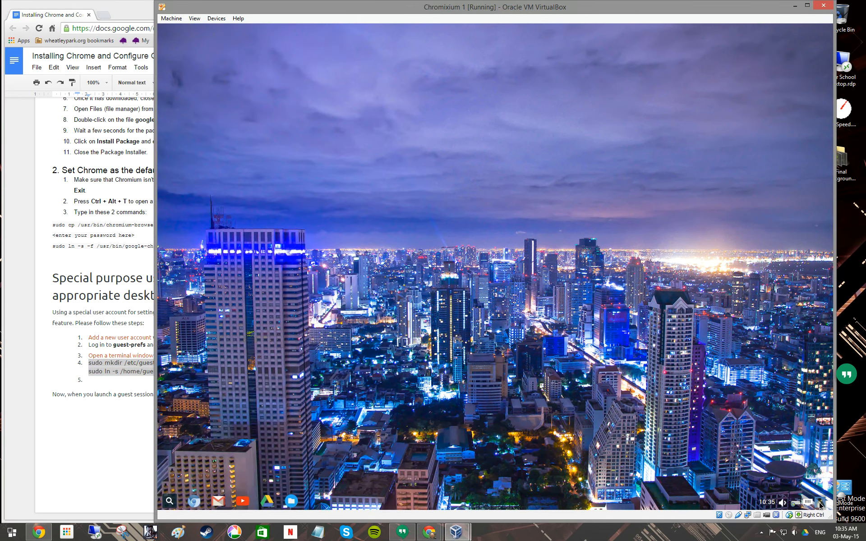
{"action": "double_click", "coordinate": [145, 425]}
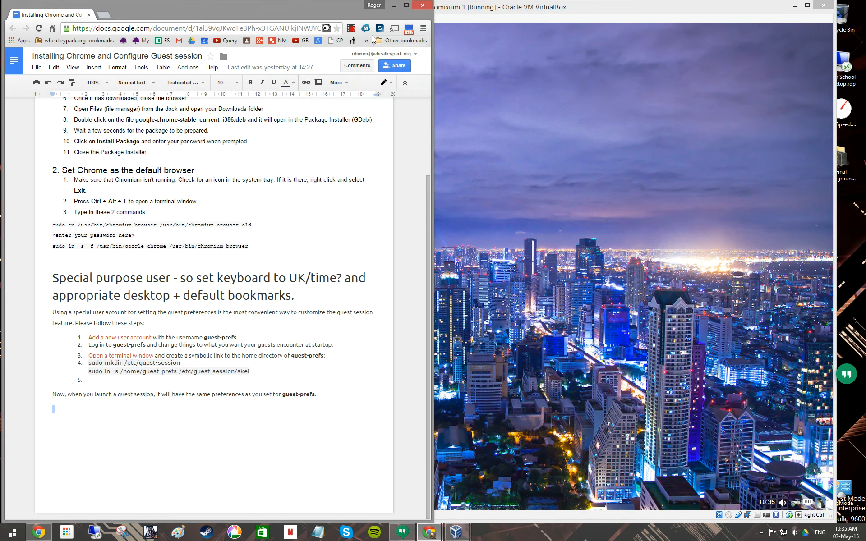